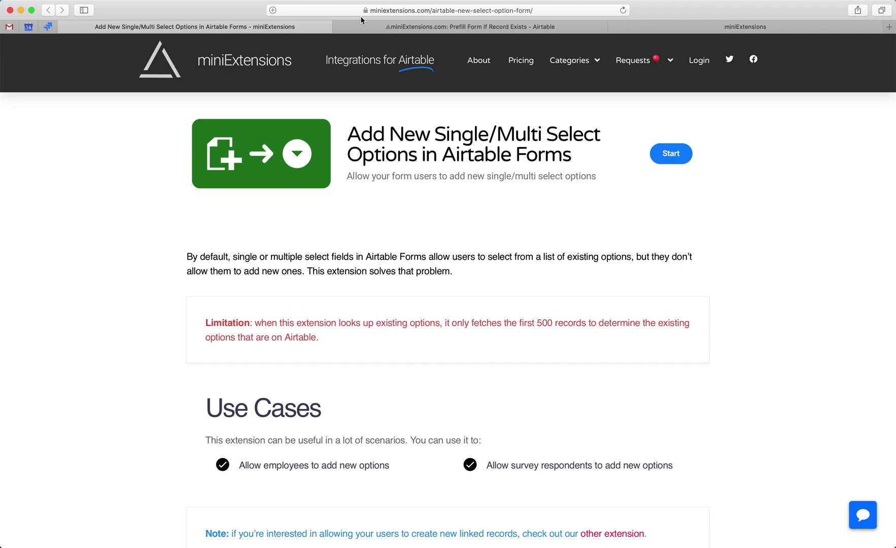
In the demo, try In Progress, then enter 'past due' as a new Status and send it to the Airtable form.
scroll(432, 302, "down", 5)
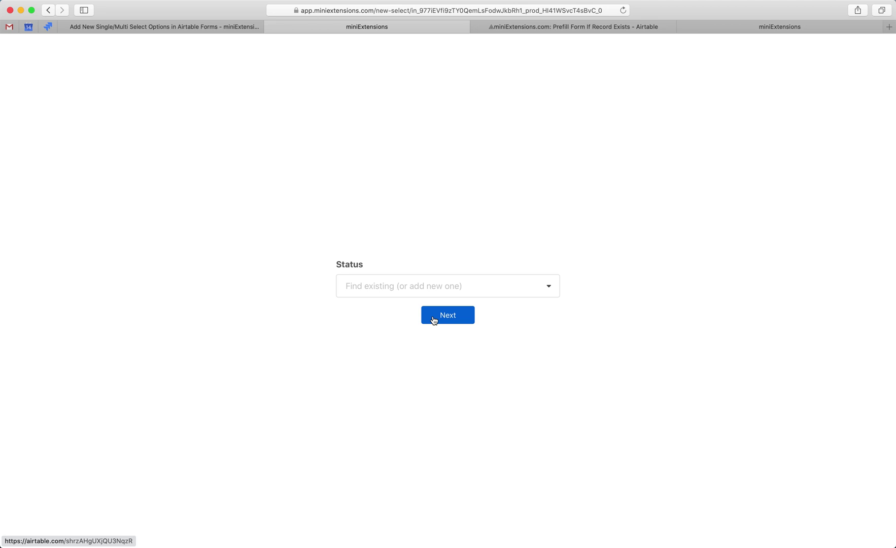
left_click(388, 290)
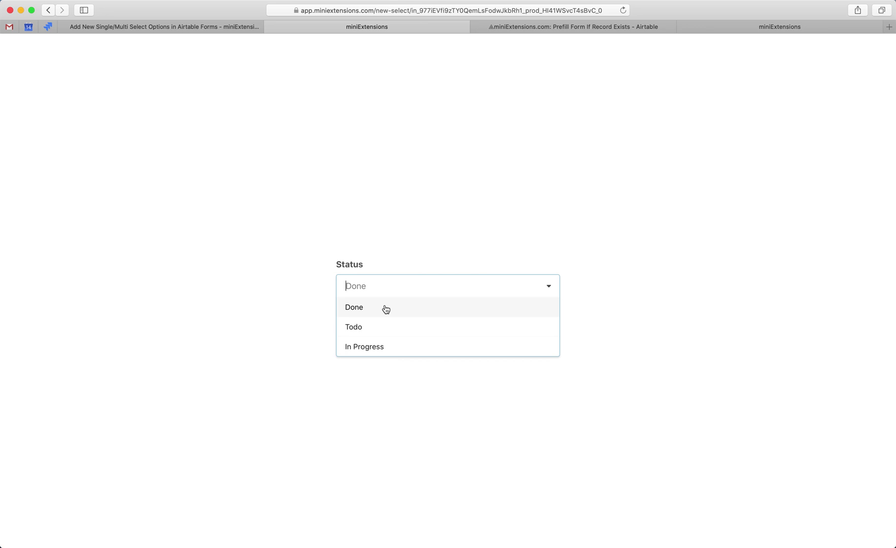
left_click(384, 345)
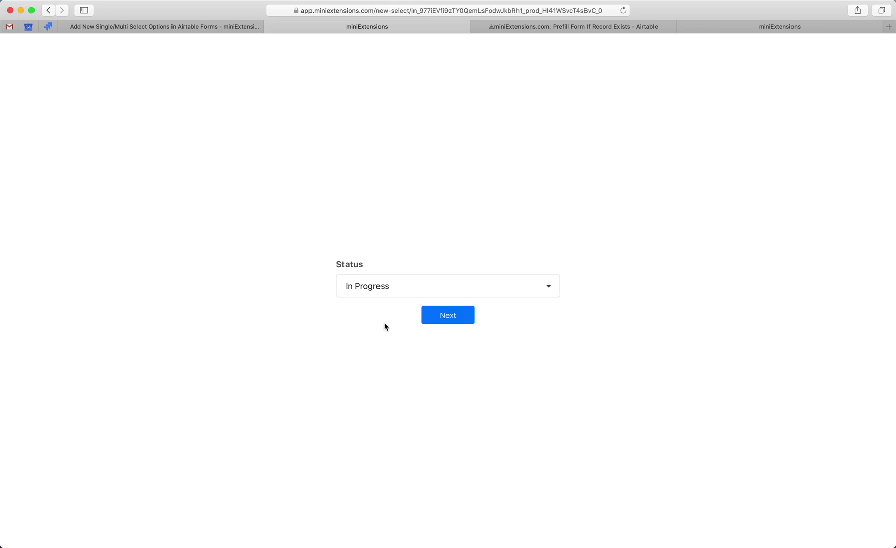
left_click(371, 291)
left_click(303, 356)
left_click(441, 319)
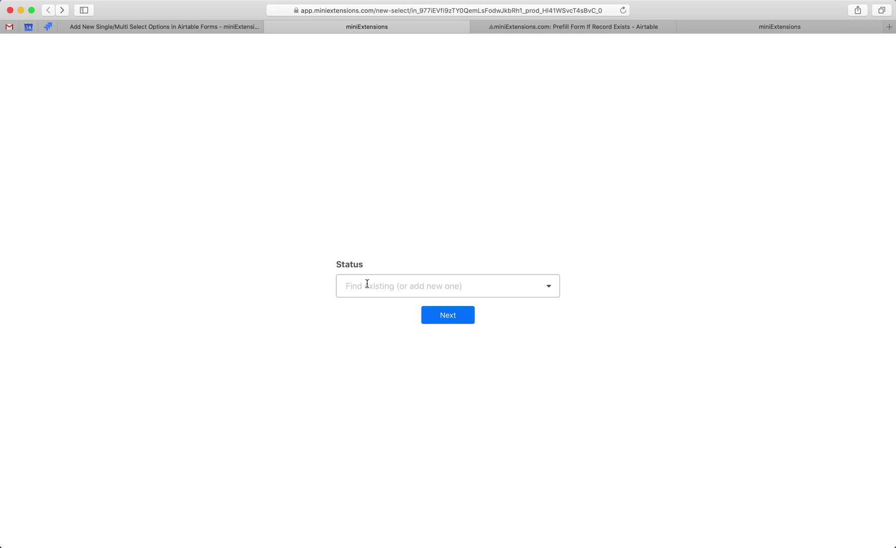
left_click(366, 284)
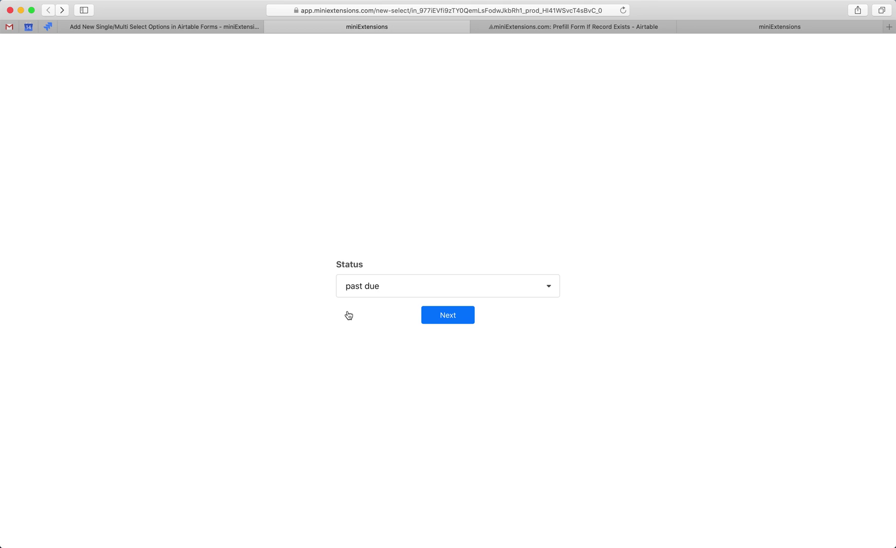
left_click(439, 318)
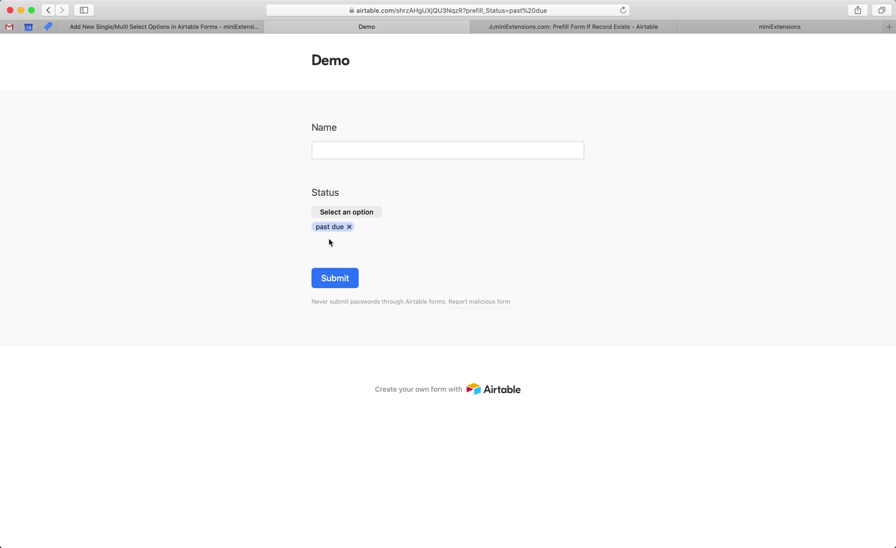
Close the prefilled Demo form tab and return to the miniExtensions settings tab.
key("super+w")
key("ctrl+Tab")
key("ctrl+Tab")
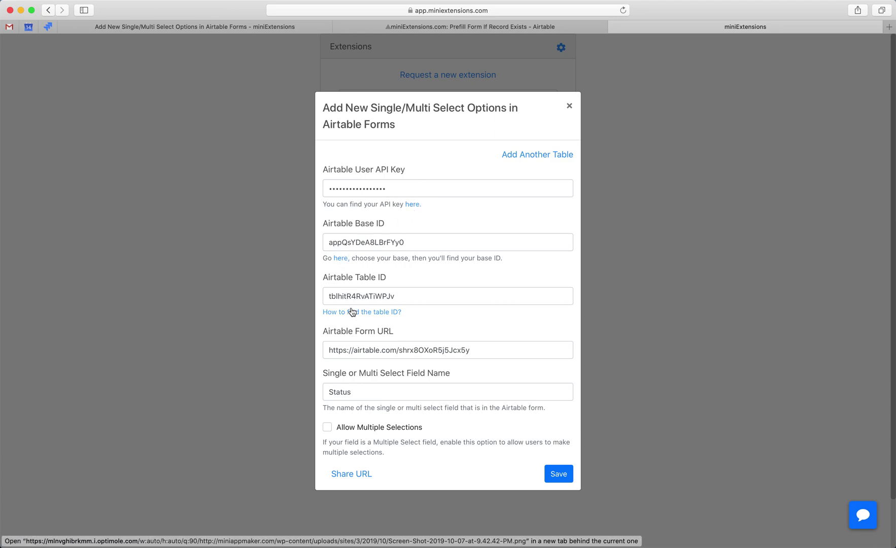
Place the extension settings beside Airtable and compare the Form testing share link with the Form URL.
left_click_drag(651, 27, 815, 10)
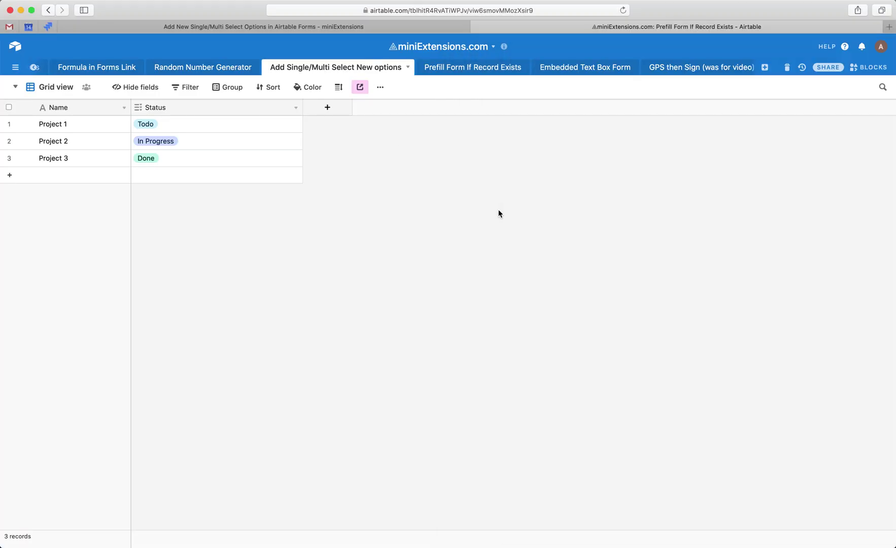
left_click_drag(895, 162, 523, 181)
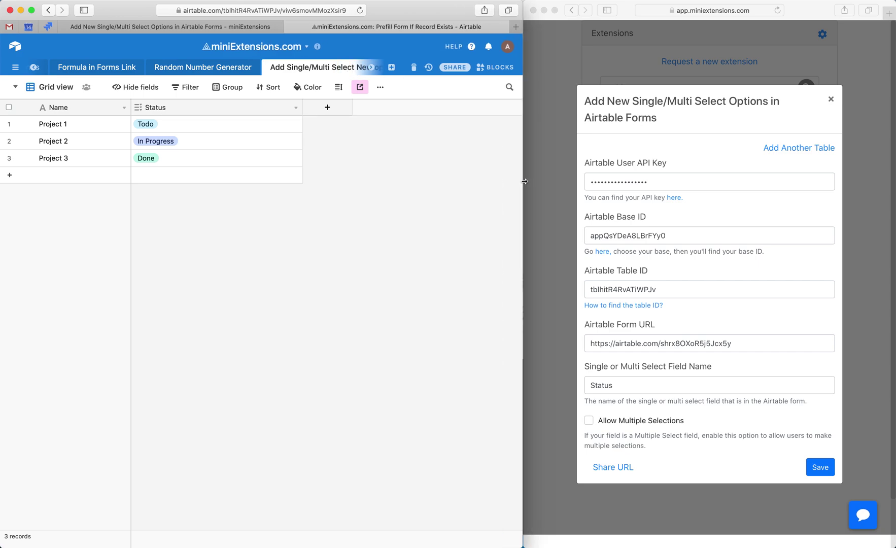
left_click(53, 89)
left_click(77, 134)
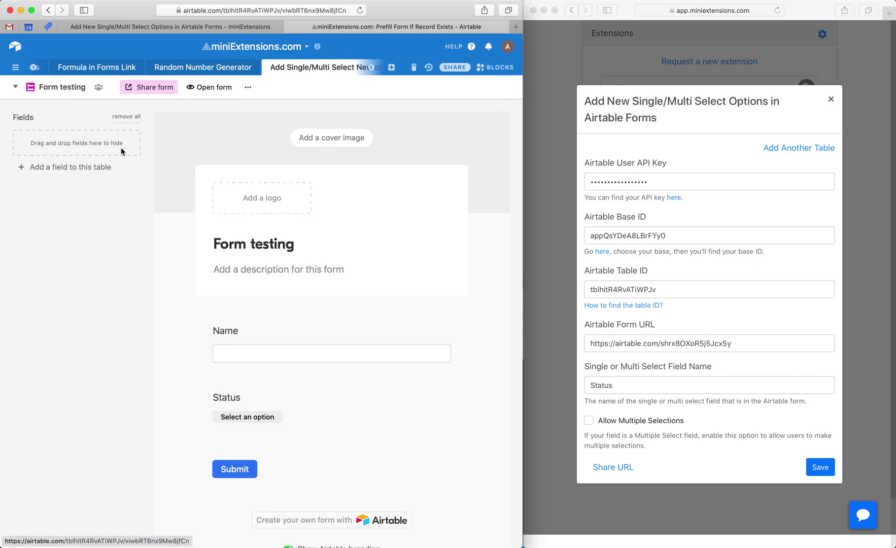
left_click(145, 94)
left_click(282, 154)
double_click(281, 160)
key("super+a")
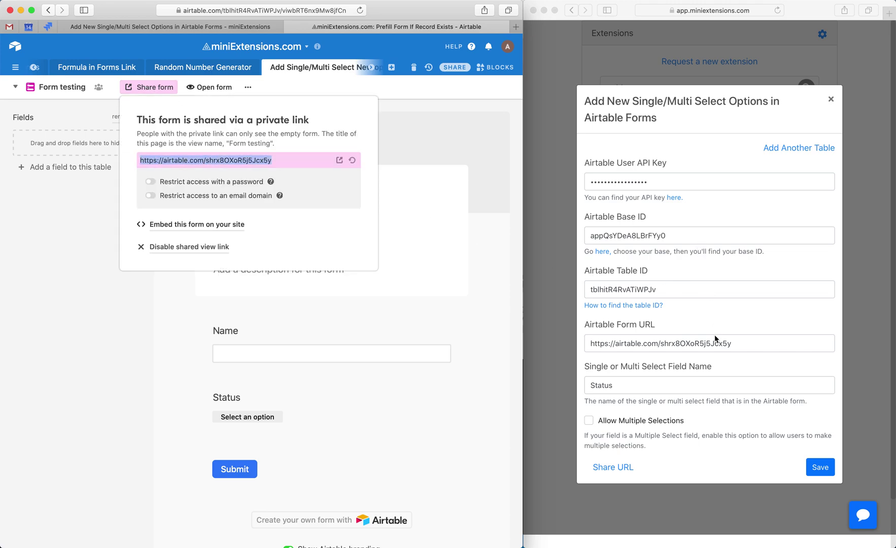
left_click(715, 343)
Close the sharing panel, go back to Grid view, and open the Status field settings.
left_click(45, 89)
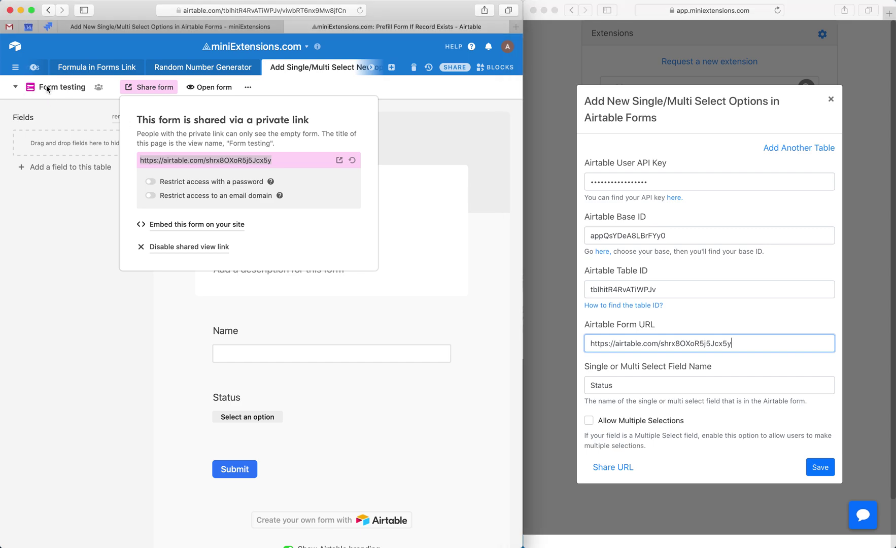
left_click(48, 90)
left_click(48, 89)
left_click(84, 112)
double_click(162, 113)
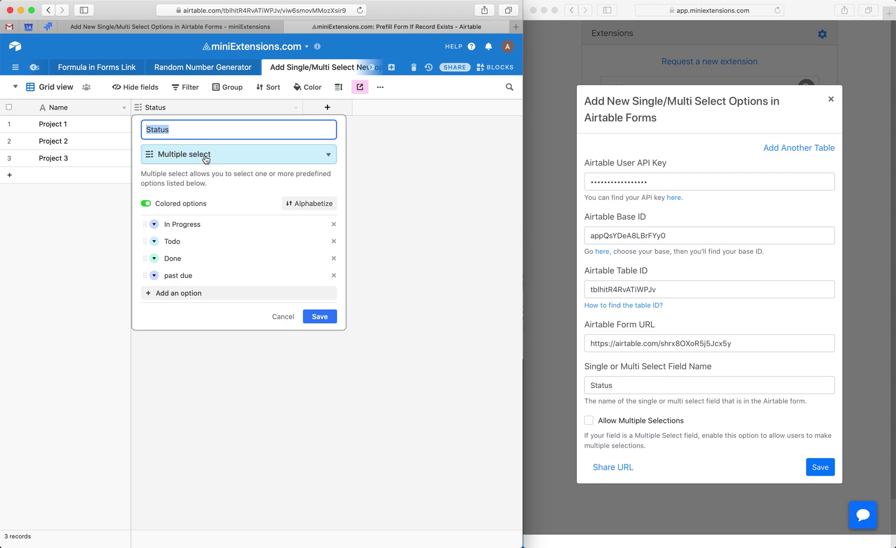
left_click(181, 157)
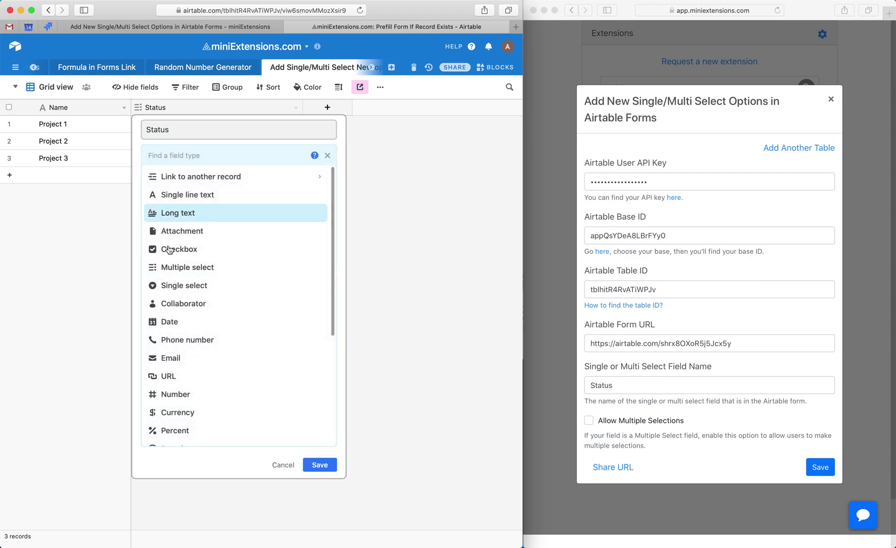
left_click(416, 231)
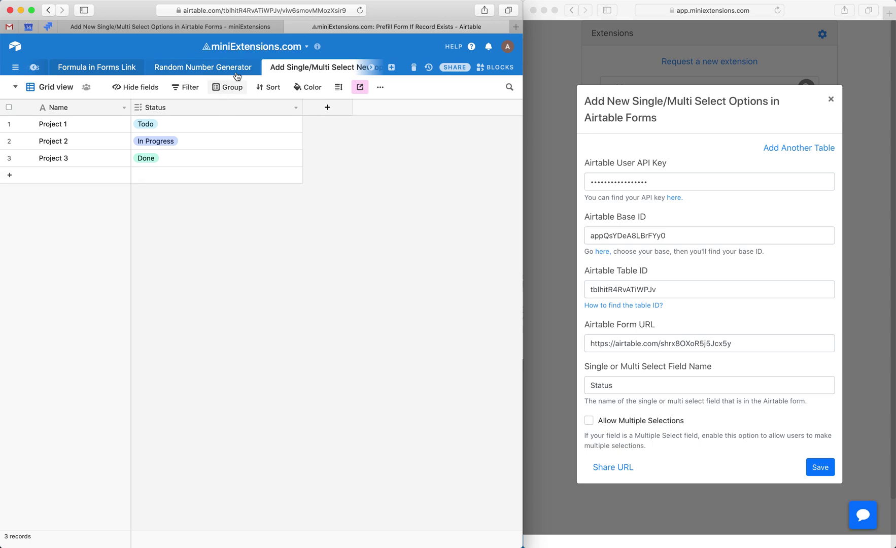
left_click(604, 468)
Switch to the new share form tab, then open and cancel Airtable's Status field editor.
left_click(789, 26)
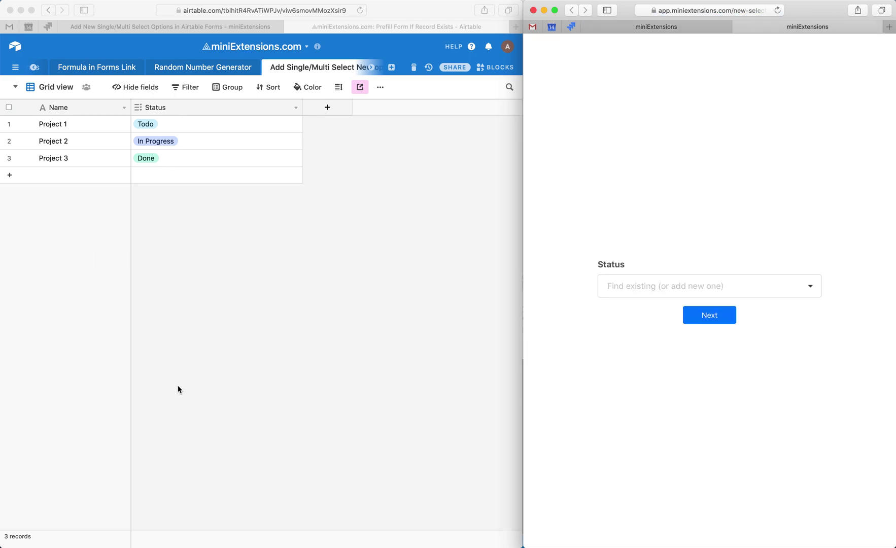
left_click(175, 211)
double_click(173, 111)
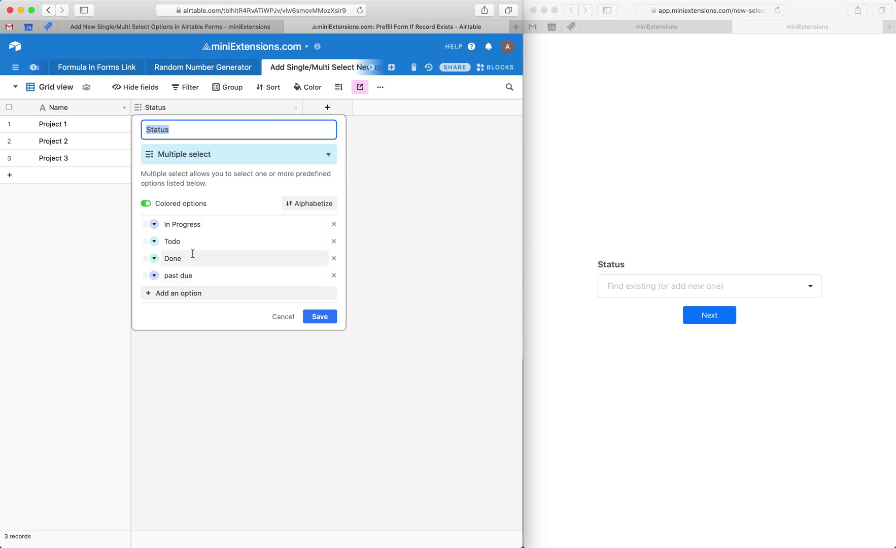
left_click(277, 315)
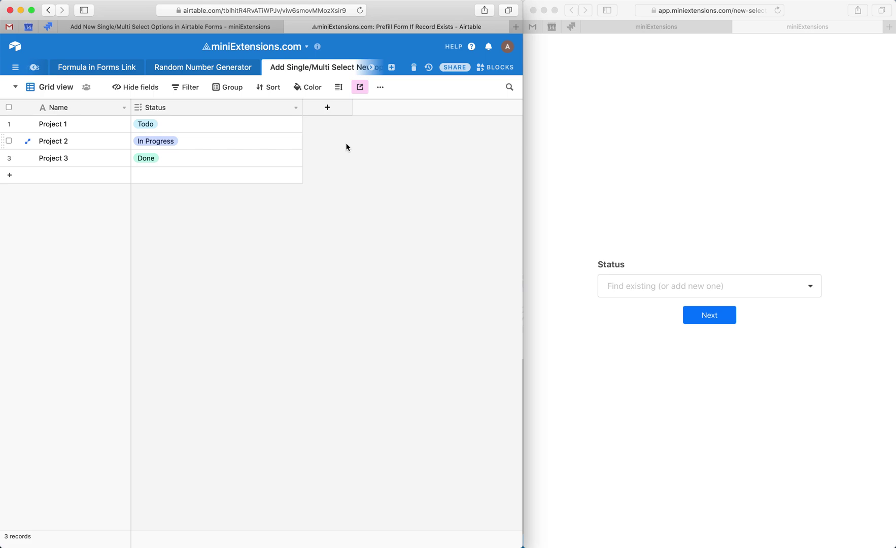
Add a 'llll' option to the Status field, save it, and reload the miniExtensions form.
double_click(228, 107)
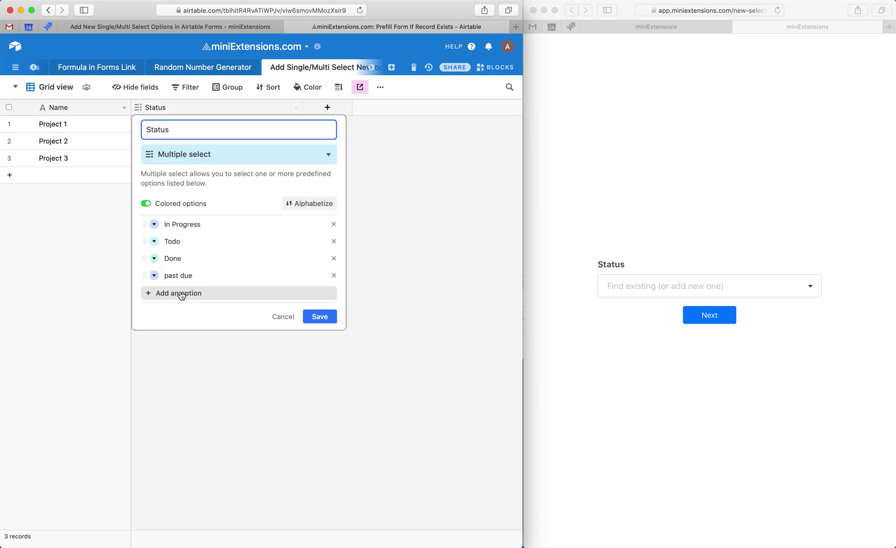
left_click(182, 295)
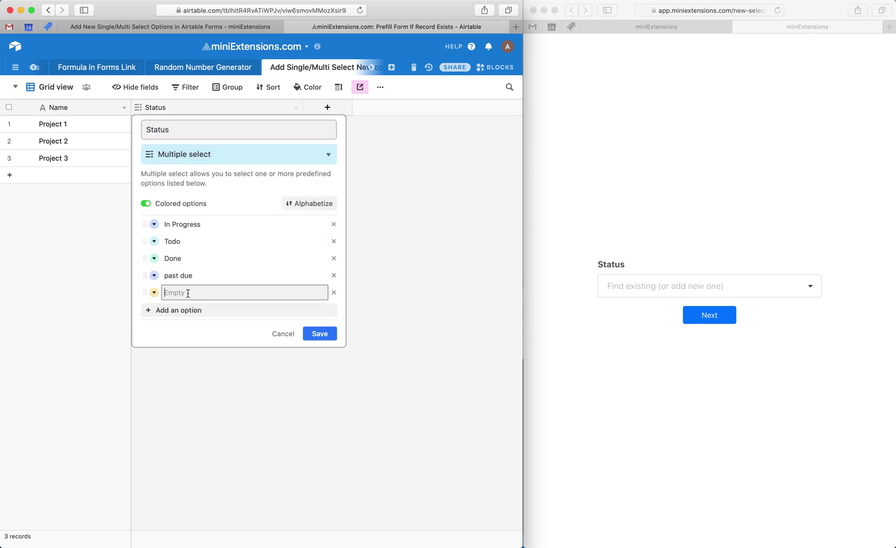
type("llll")
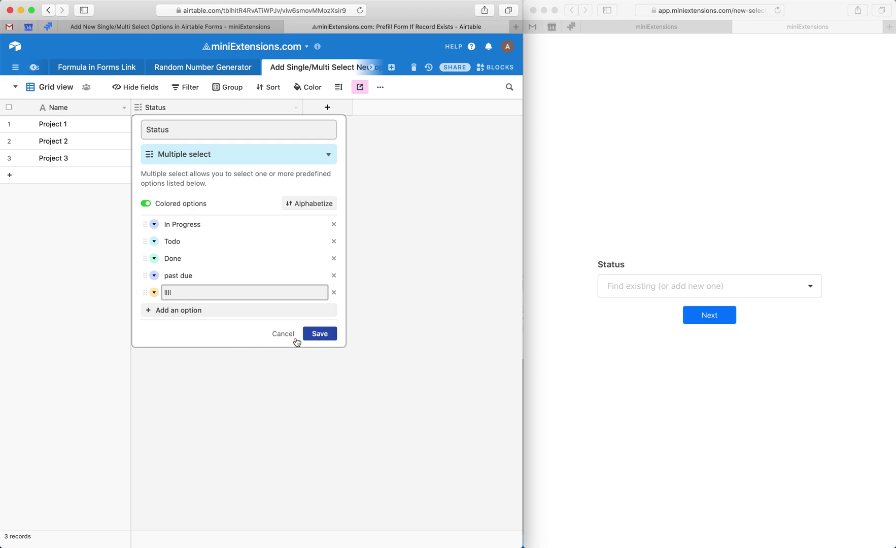
key("Return")
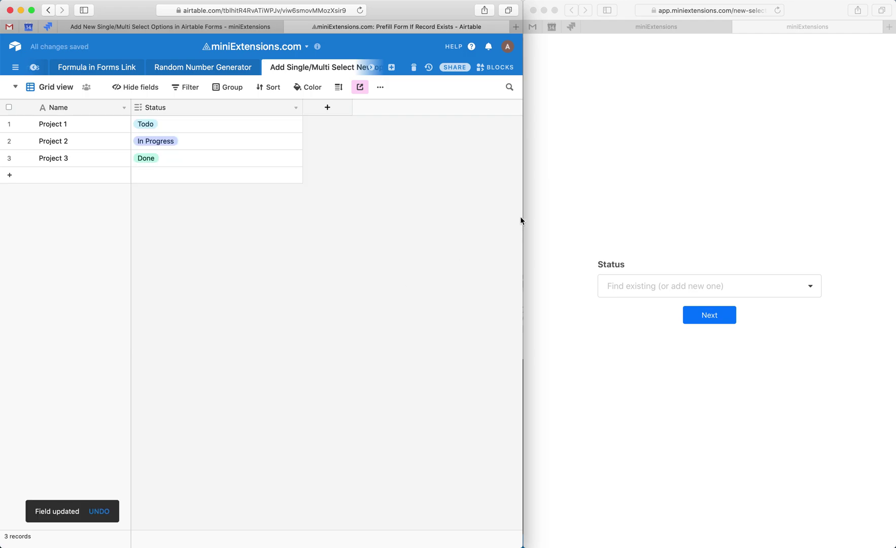
left_click(579, 206)
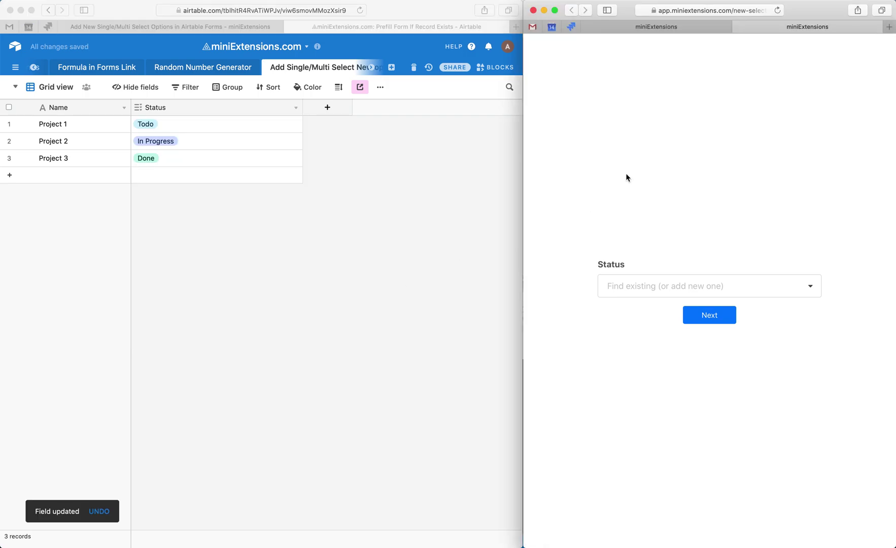
key("super+r")
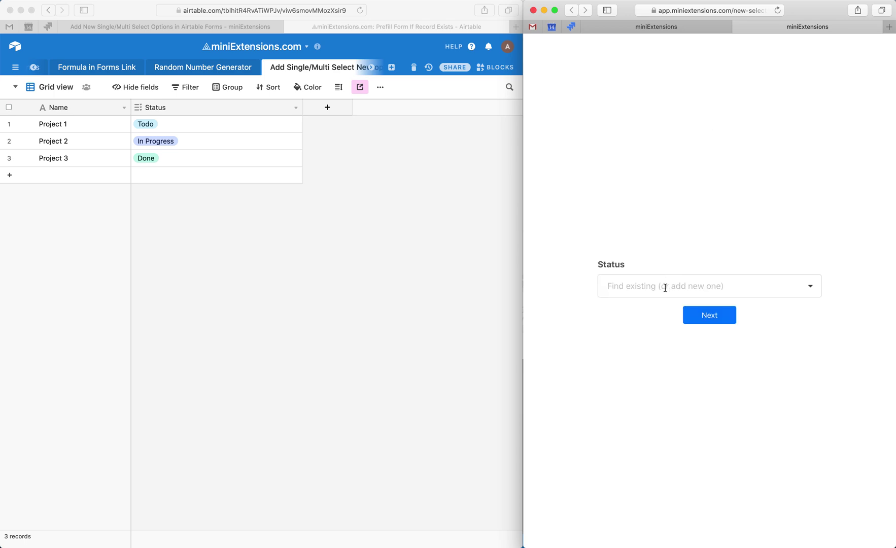
Choose Done as the form's Status, then add a fourth Airtable record and open its Status options.
left_click(664, 287)
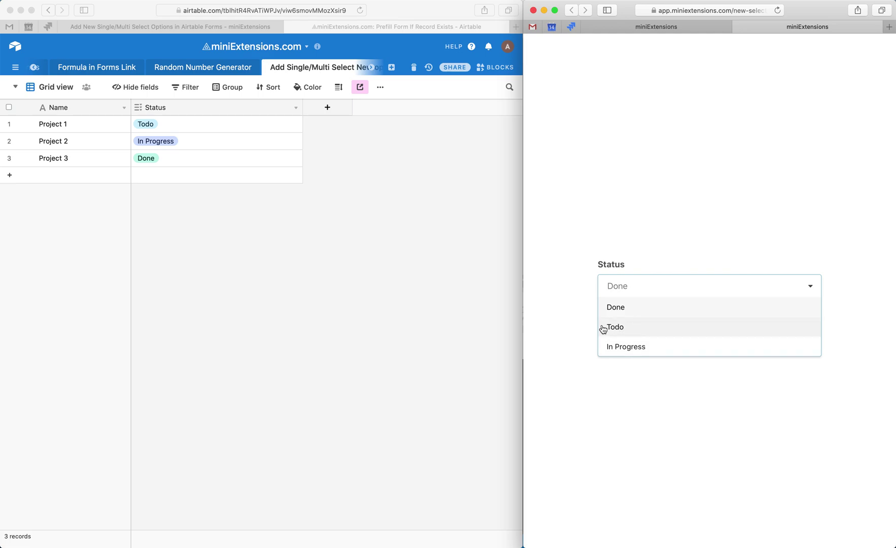
left_click(578, 326)
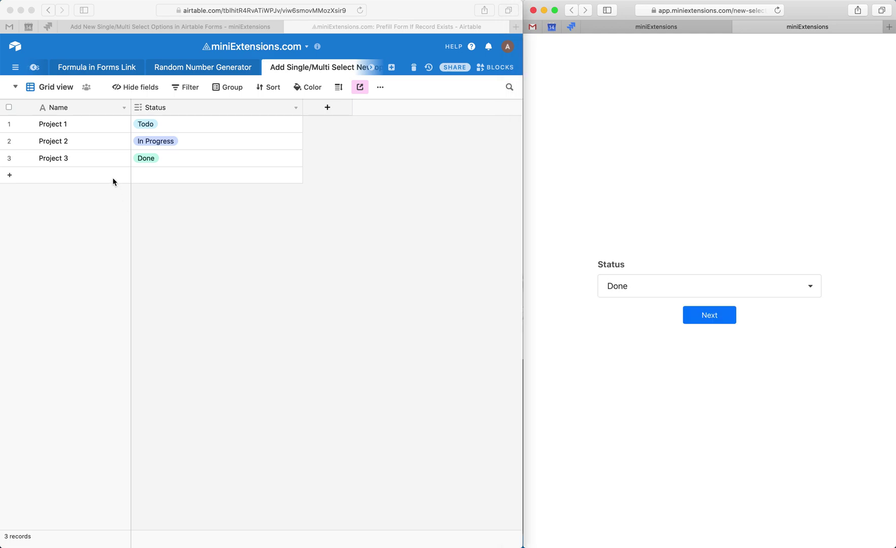
left_click(99, 175)
left_click(157, 174)
left_click(138, 175)
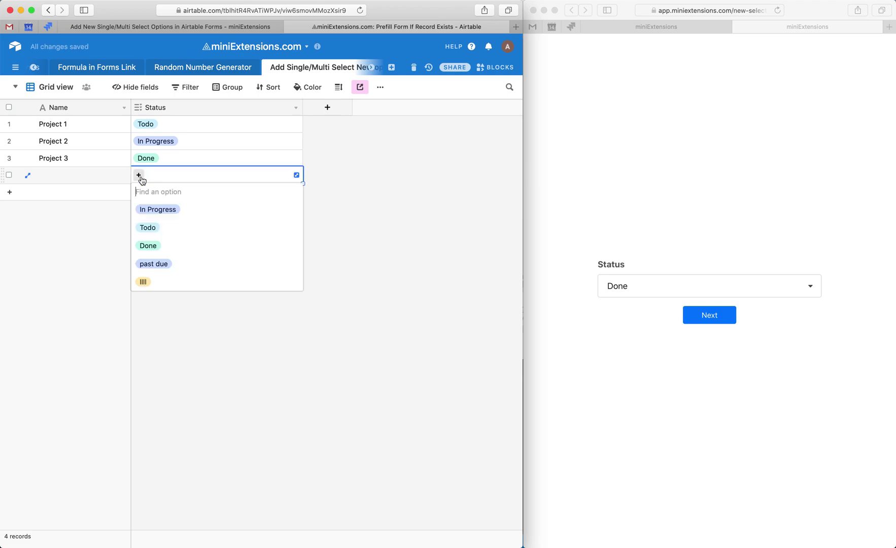
Tag row 4 with llll and check that the form's Status list now offers llll.
left_click(173, 282)
left_click(709, 315)
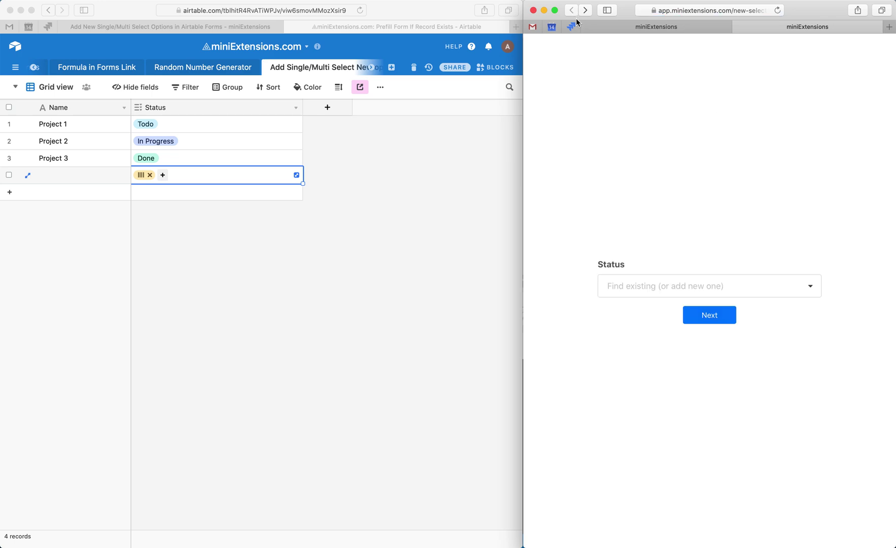
left_click(683, 285)
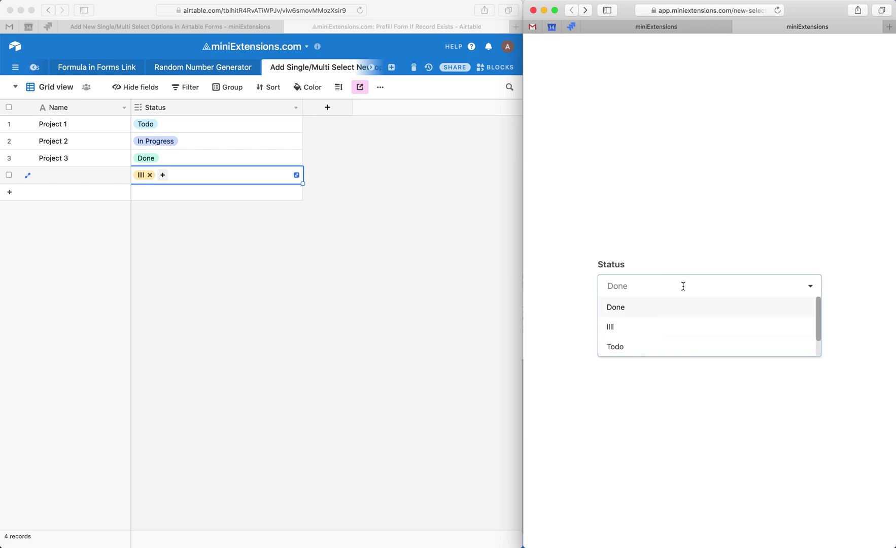
left_click(589, 330)
Clear the llll tag from row 4 and bring up the extension's setup settings.
left_click(282, 229)
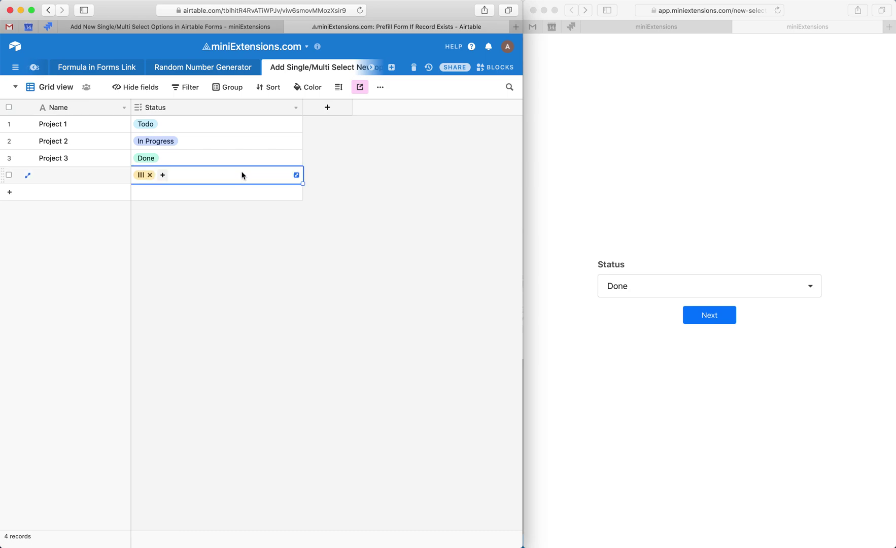
key("BackSpace")
key("Escape")
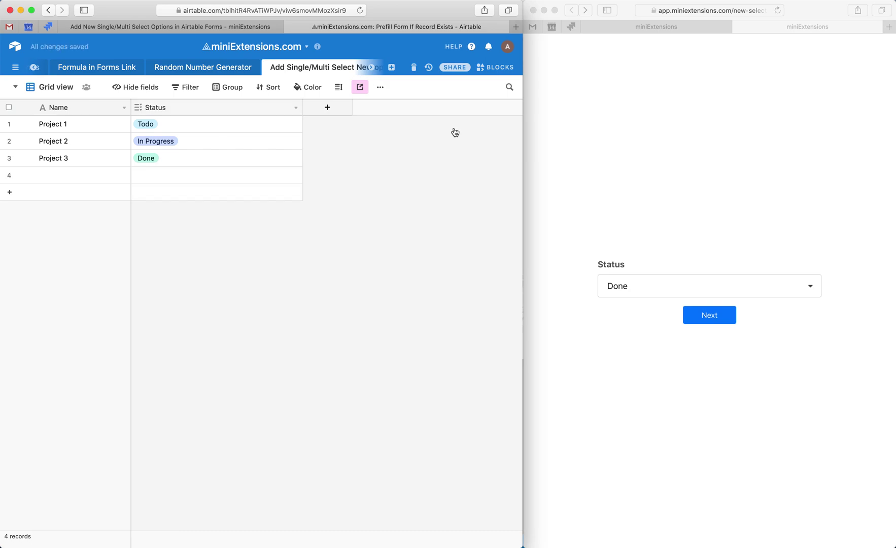
left_click(626, 41)
left_click(633, 29)
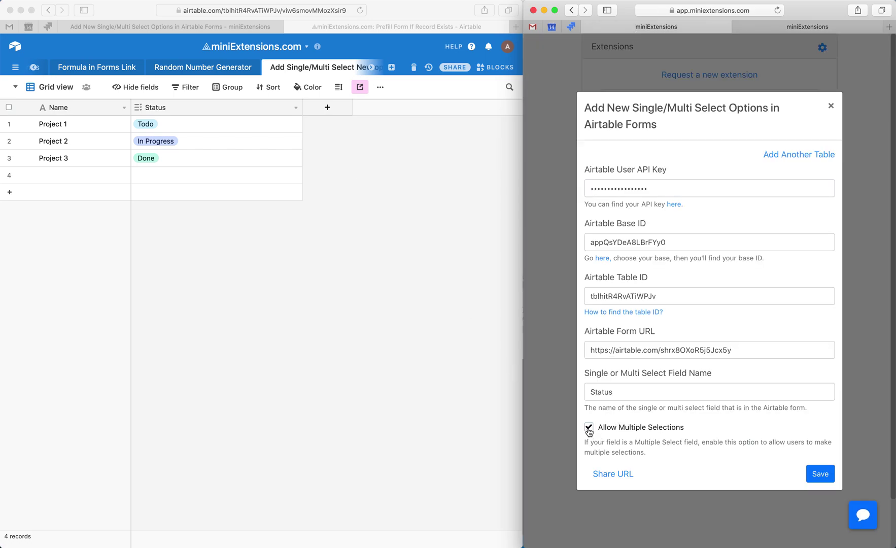
Save the settings with Allow Multiple Selections, verify the Status field type in Airtable, then use Share URL.
left_click(817, 473)
left_click(184, 129)
left_click(168, 107)
double_click(168, 107)
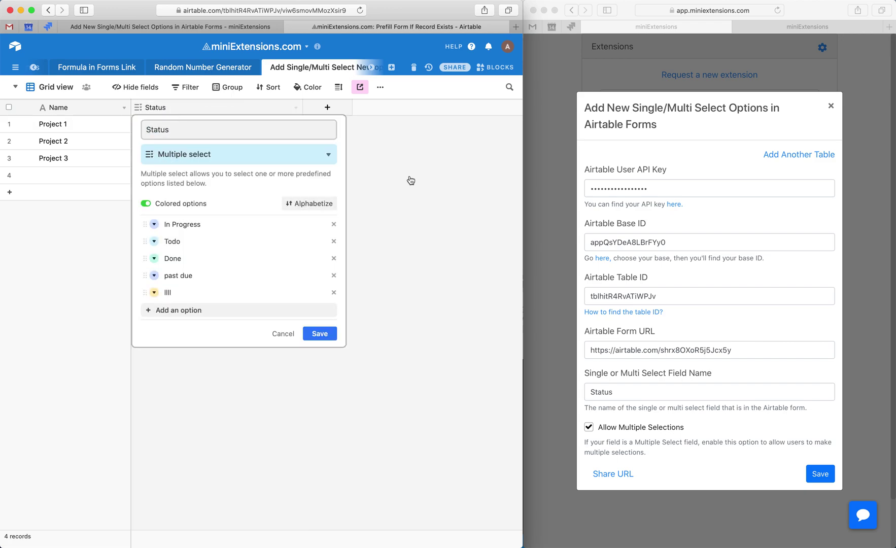
left_click(416, 184)
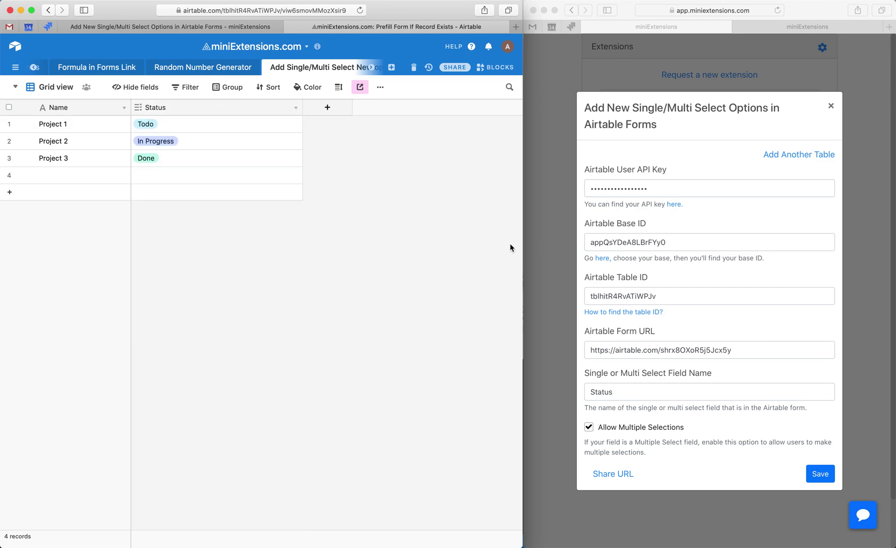
left_click(613, 471)
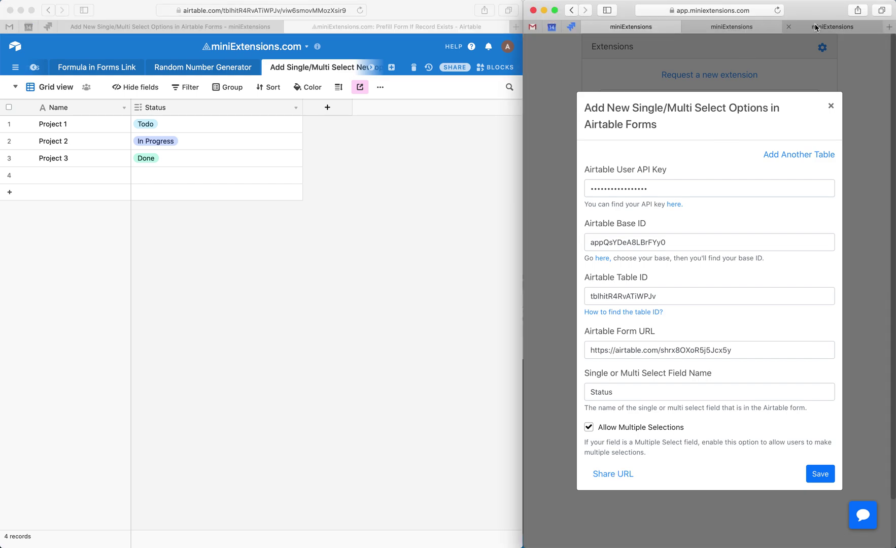
On the new form page, select Done and In Progress as Status and open the prefilled Airtable form.
left_click(816, 27)
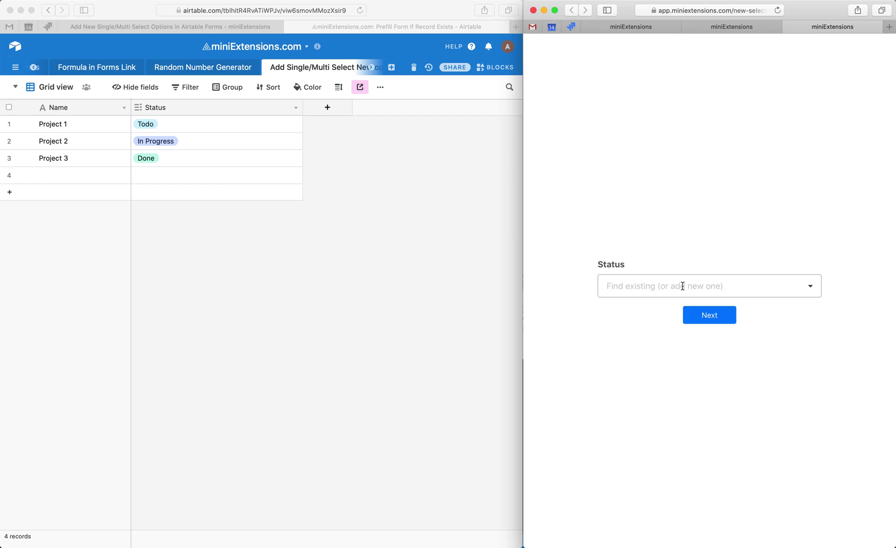
left_click(682, 285)
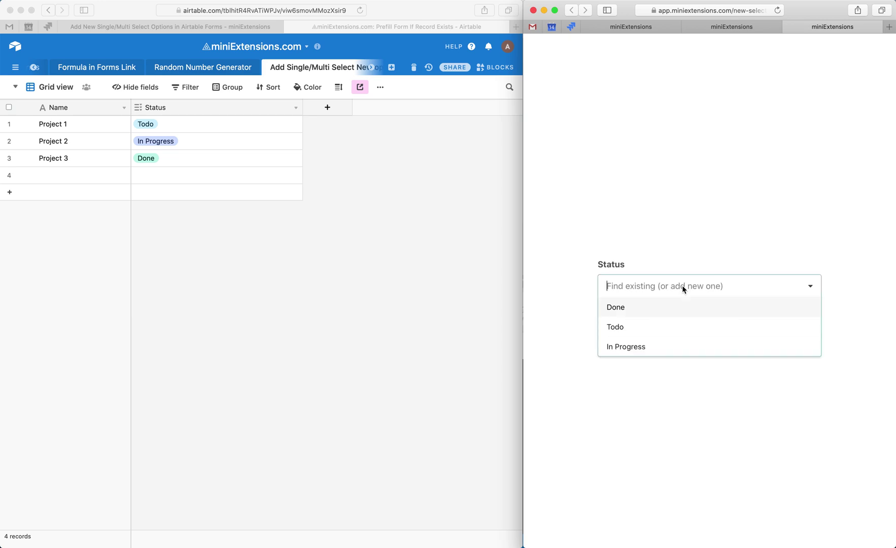
left_click(645, 317)
left_click(650, 286)
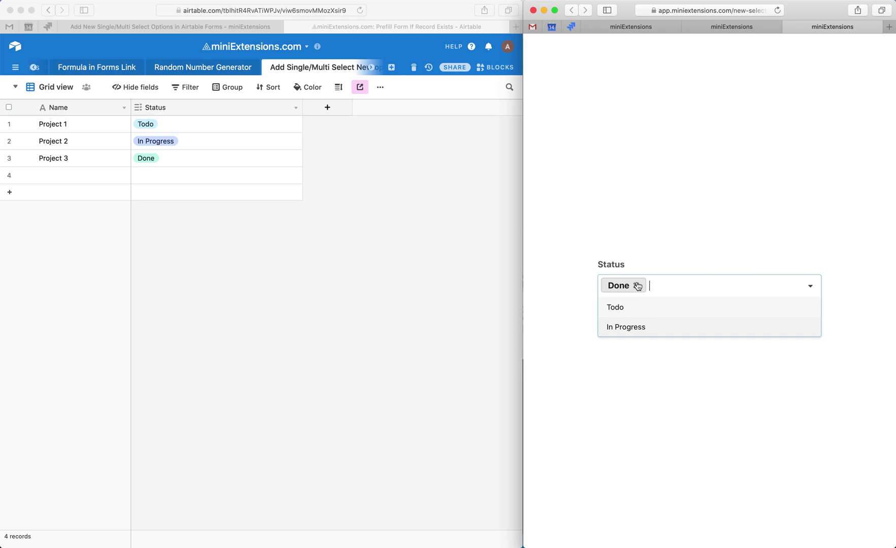
key("Return")
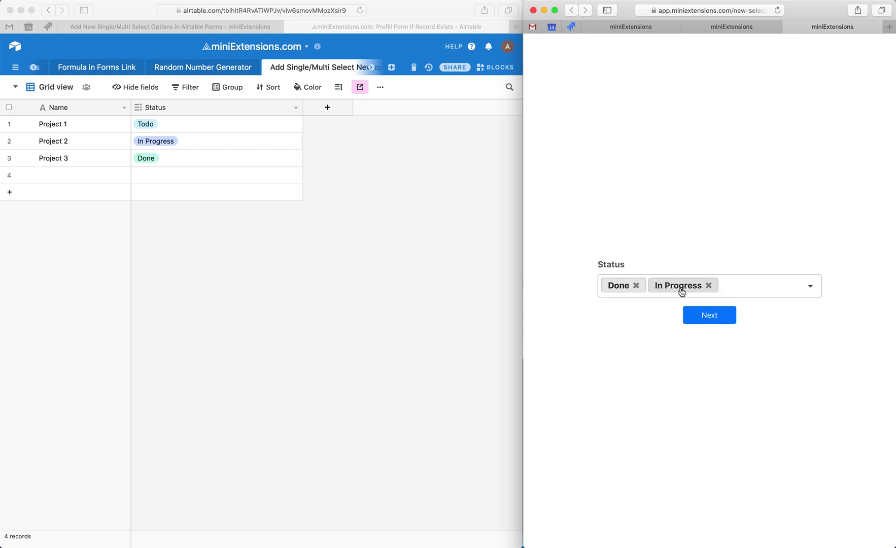
left_click(705, 319)
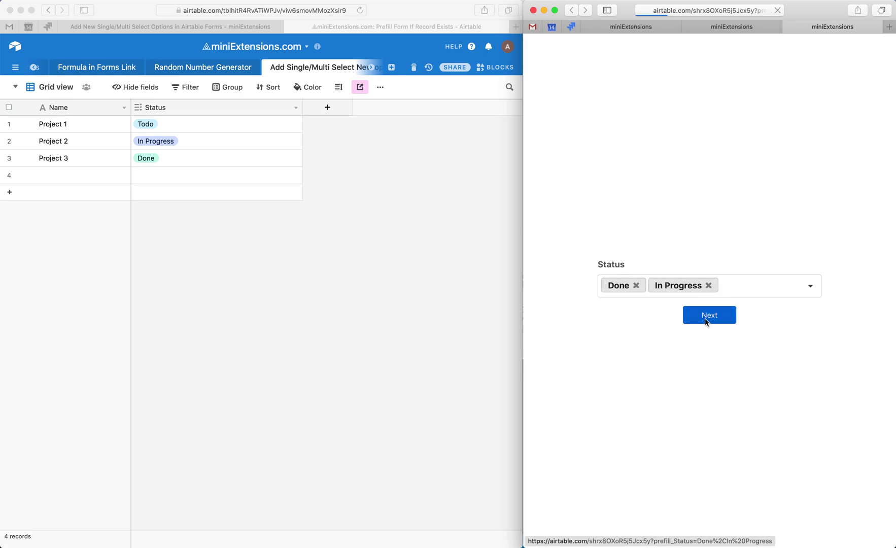